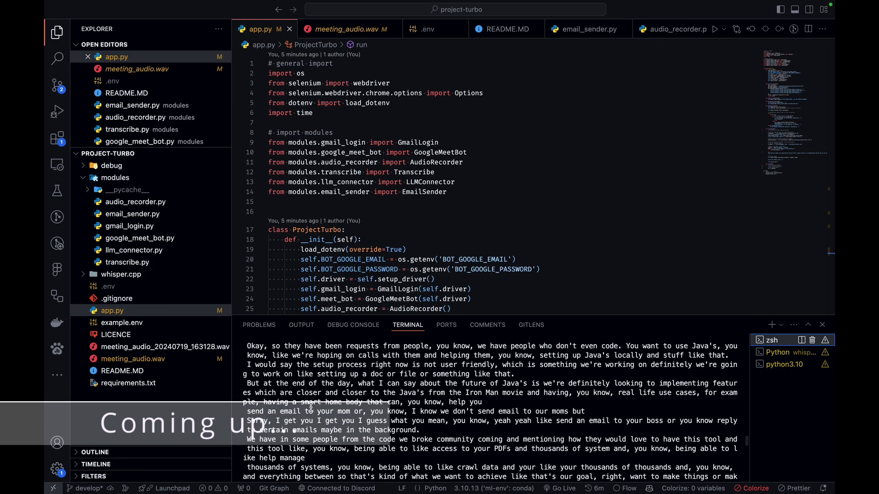
{"action": "scroll", "coordinate": [311, 408], "scroll_direction": "up", "scroll_amount": 3}
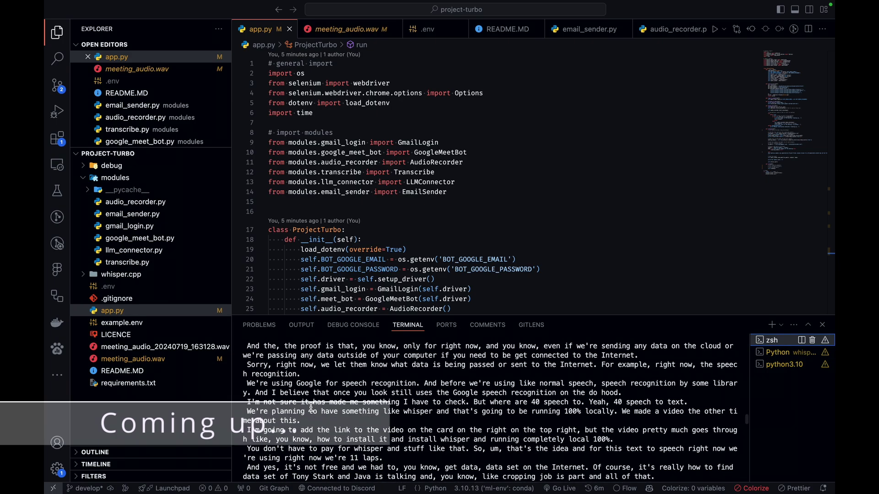
{"action": "scroll", "coordinate": [311, 407], "scroll_direction": "up", "scroll_amount": 3}
{"action": "scroll", "coordinate": [311, 408], "scroll_direction": "up", "scroll_amount": 3}
{"action": "scroll", "coordinate": [311, 407], "scroll_direction": "up", "scroll_amount": 3}
{"action": "scroll", "coordinate": [311, 407], "scroll_direction": "up", "scroll_amount": 3}
{"action": "scroll", "coordinate": [311, 407], "scroll_direction": "up", "scroll_amount": 3}
{"action": "scroll", "coordinate": [311, 408], "scroll_direction": "up", "scroll_amount": 3}
{"action": "scroll", "coordinate": [311, 407], "scroll_direction": "up", "scroll_amount": 3}
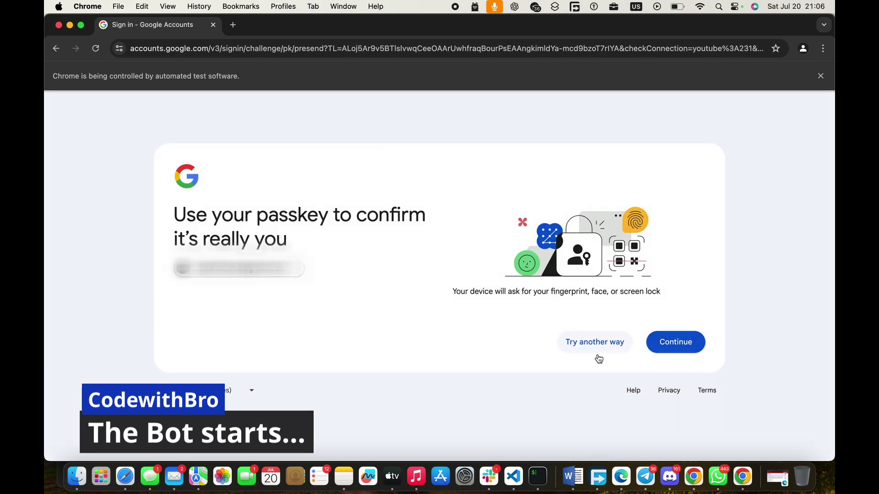
Confirm the bot account's Google sign-in with its passkey
{"action": "left_click", "coordinate": [679, 345]}
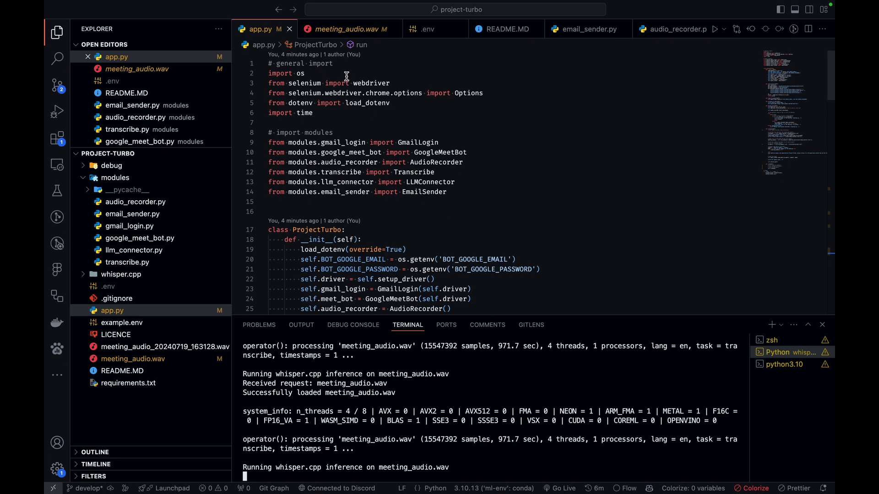
Switch to the zsh terminal showing the transcript and the 'All emails sent' message
{"action": "left_click", "coordinate": [261, 30]}
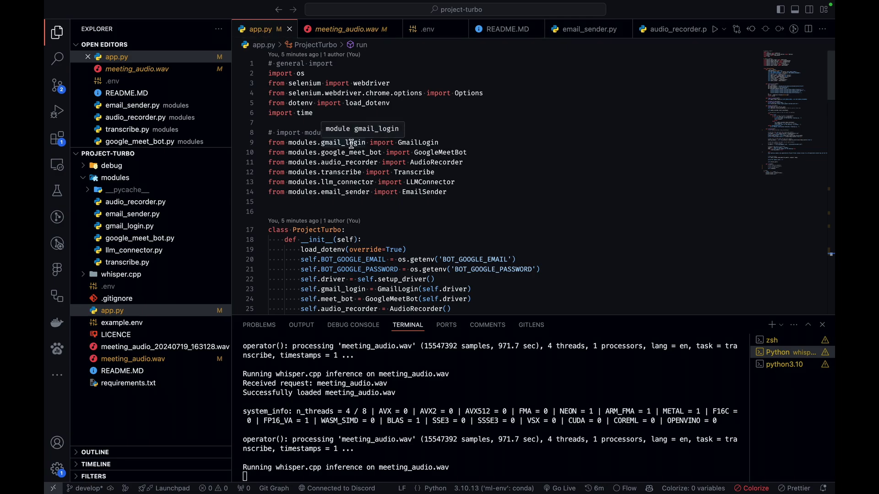
{"action": "left_click", "coordinate": [769, 341]}
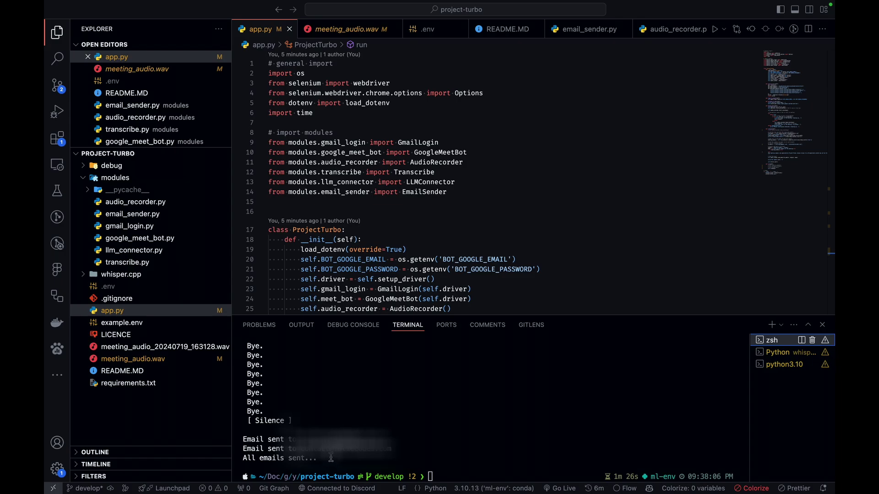
{"action": "scroll", "coordinate": [311, 406], "scroll_direction": "up", "scroll_amount": 5}
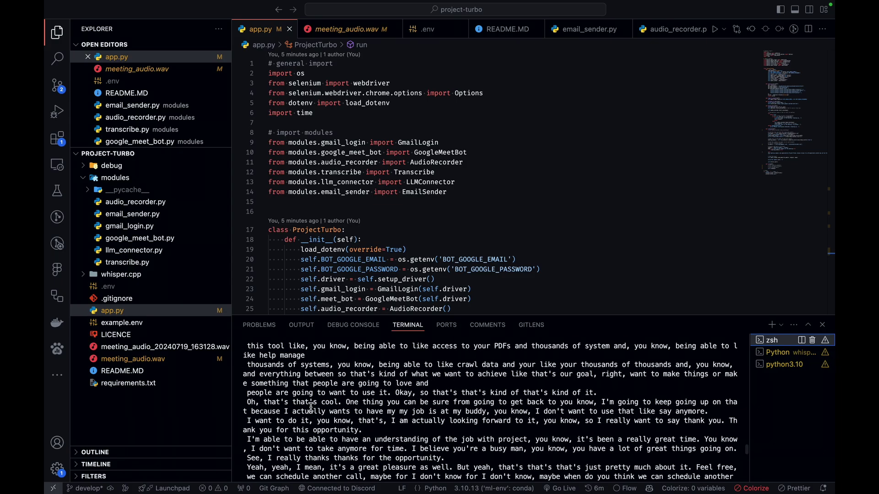
{"action": "scroll", "coordinate": [310, 406], "scroll_direction": "up", "scroll_amount": 2}
{"action": "scroll", "coordinate": [311, 406], "scroll_direction": "up", "scroll_amount": 2}
{"action": "scroll", "coordinate": [311, 406], "scroll_direction": "up", "scroll_amount": 2}
{"action": "scroll", "coordinate": [311, 406], "scroll_direction": "up", "scroll_amount": 2}
{"action": "scroll", "coordinate": [311, 406], "scroll_direction": "up", "scroll_amount": 2}
{"action": "scroll", "coordinate": [311, 406], "scroll_direction": "up", "scroll_amount": 2}
{"action": "scroll", "coordinate": [311, 406], "scroll_direction": "up", "scroll_amount": 2}
{"action": "scroll", "coordinate": [311, 406], "scroll_direction": "up", "scroll_amount": 2}
{"action": "scroll", "coordinate": [311, 406], "scroll_direction": "up", "scroll_amount": 2}
{"action": "scroll", "coordinate": [311, 406], "scroll_direction": "up", "scroll_amount": 2}
{"action": "scroll", "coordinate": [311, 406], "scroll_direction": "up", "scroll_amount": 2}
{"action": "scroll", "coordinate": [311, 406], "scroll_direction": "up", "scroll_amount": 2}
{"action": "scroll", "coordinate": [311, 405], "scroll_direction": "up", "scroll_amount": 2}
{"action": "scroll", "coordinate": [311, 406], "scroll_direction": "up", "scroll_amount": 1}
{"action": "scroll", "coordinate": [311, 406], "scroll_direction": "down", "scroll_amount": 3}
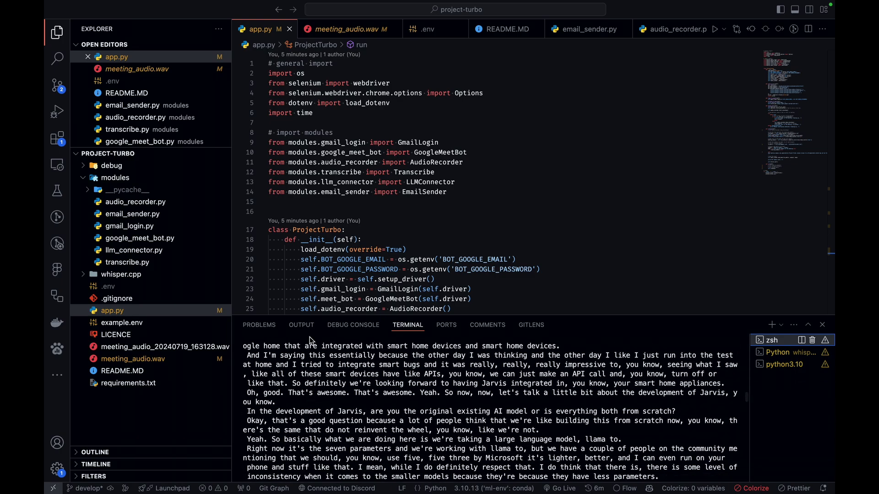